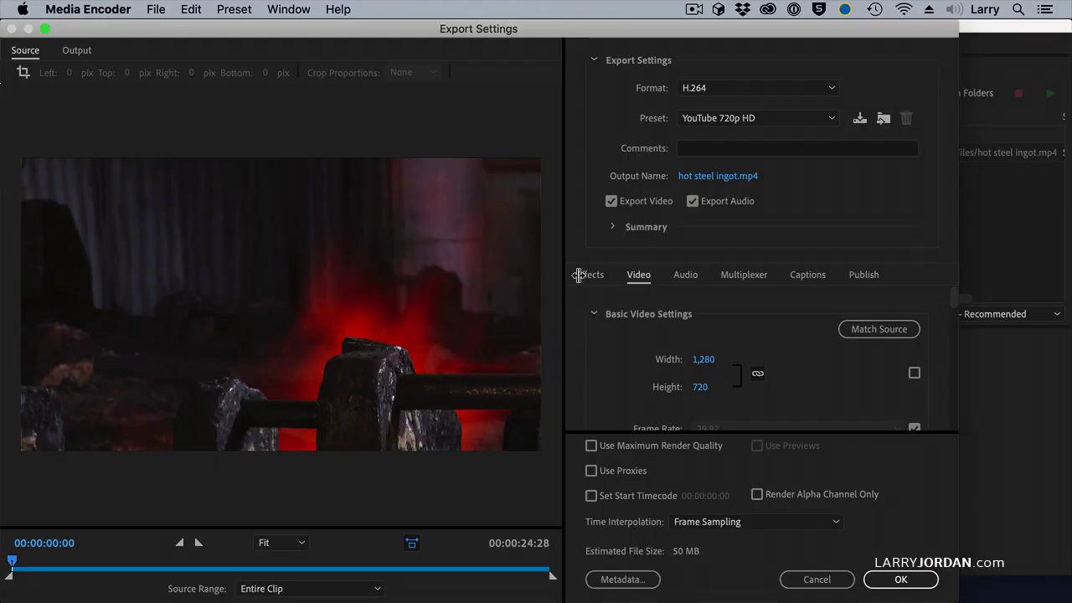
Enable the Image Overlay effect in the export's Effects settings
click(590, 277)
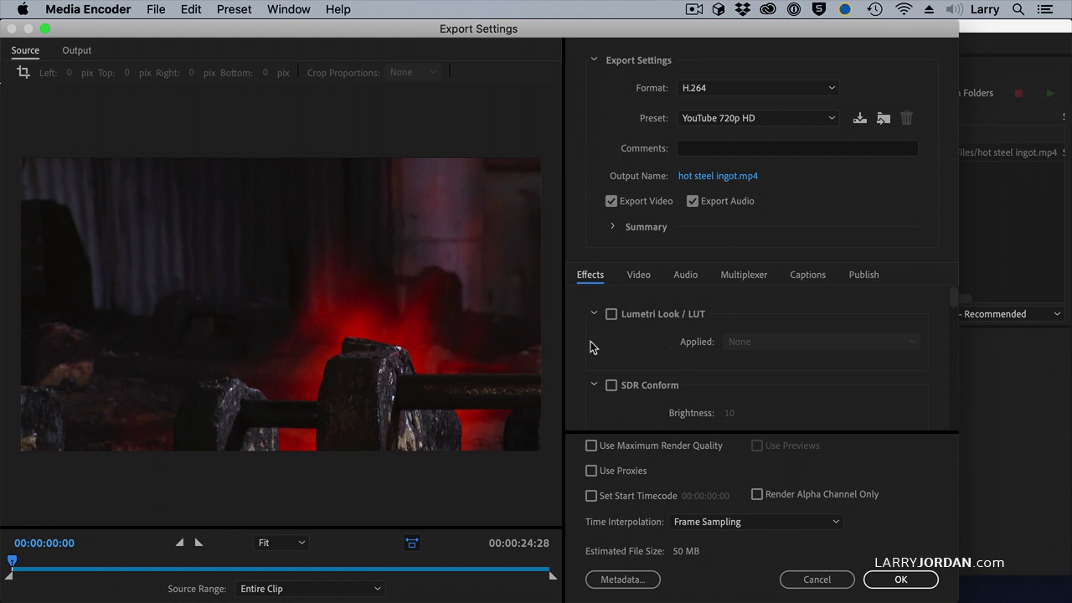
scroll(591, 341, down, 2)
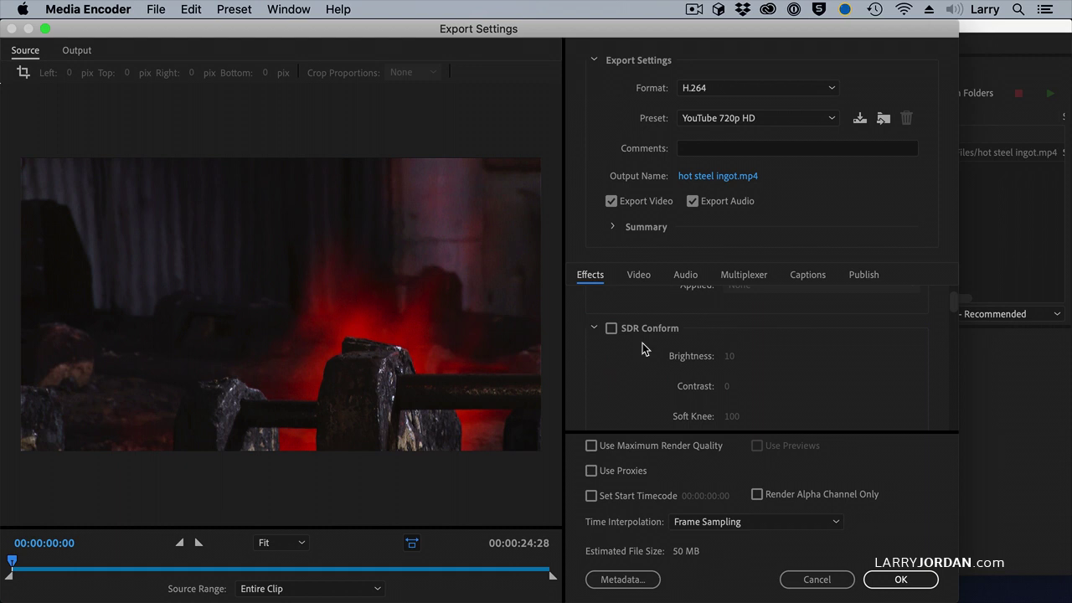
scroll(643, 349, down, 4)
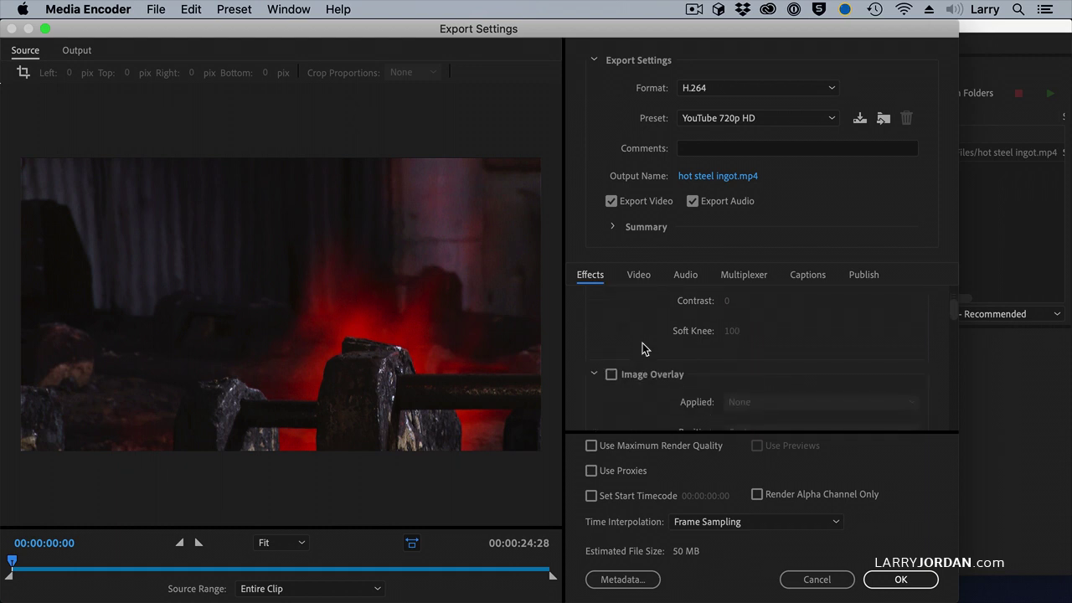
scroll(643, 343, down, 1)
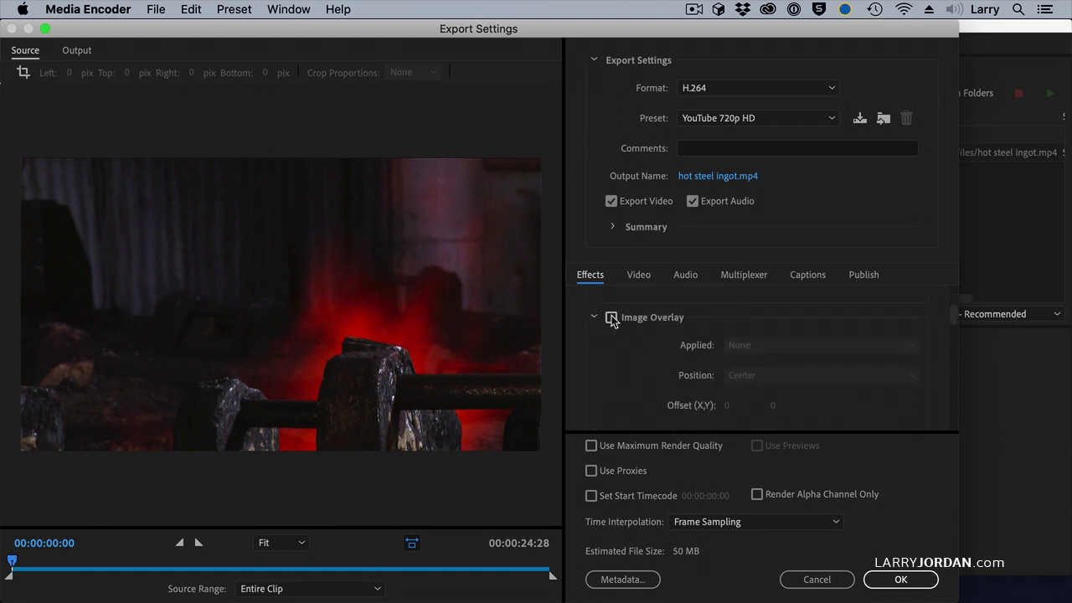
click(611, 318)
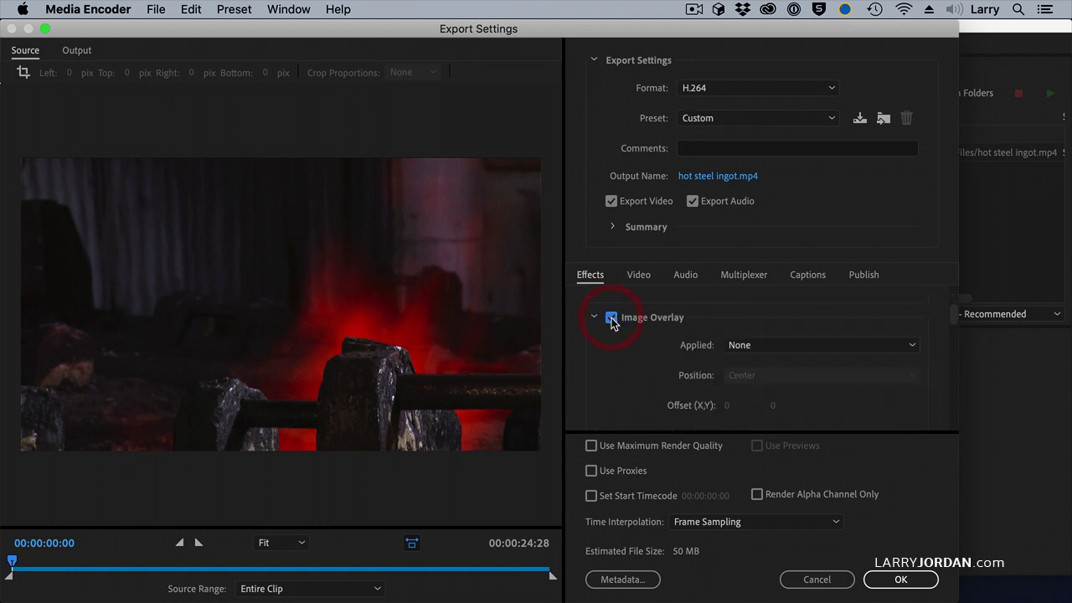
Apply LJA_com Watermark.png from Still Images > Watermarks as the overlay image
click(782, 347)
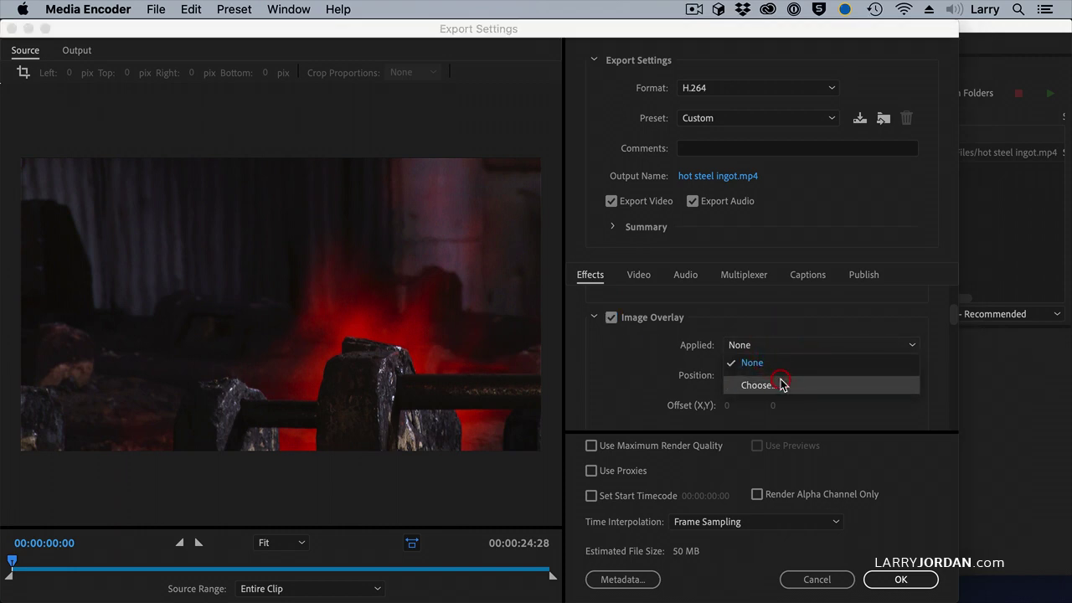
click(783, 384)
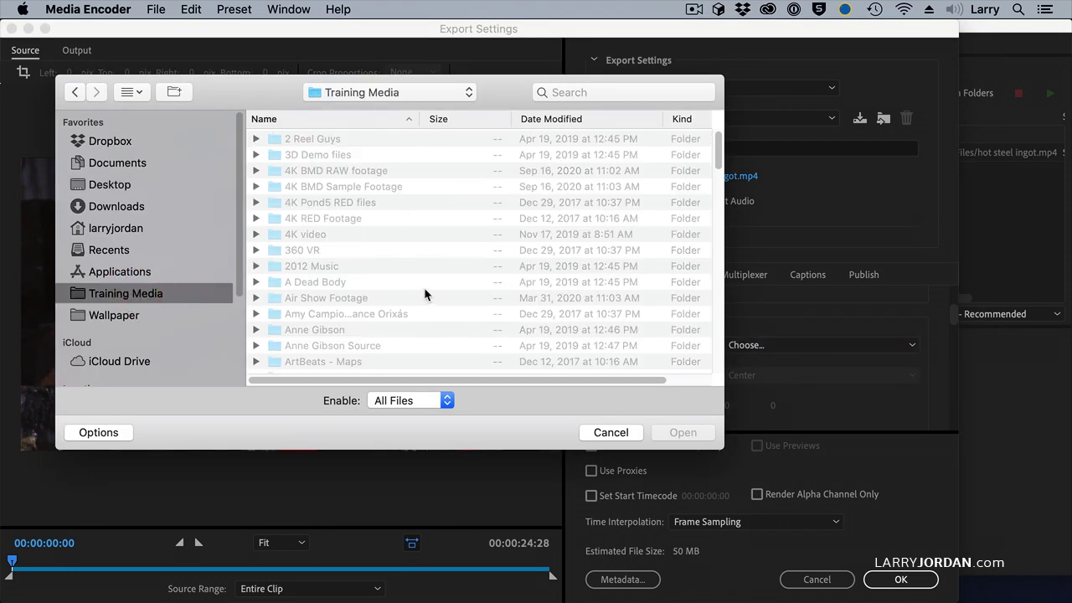
scroll(424, 287, down, 20)
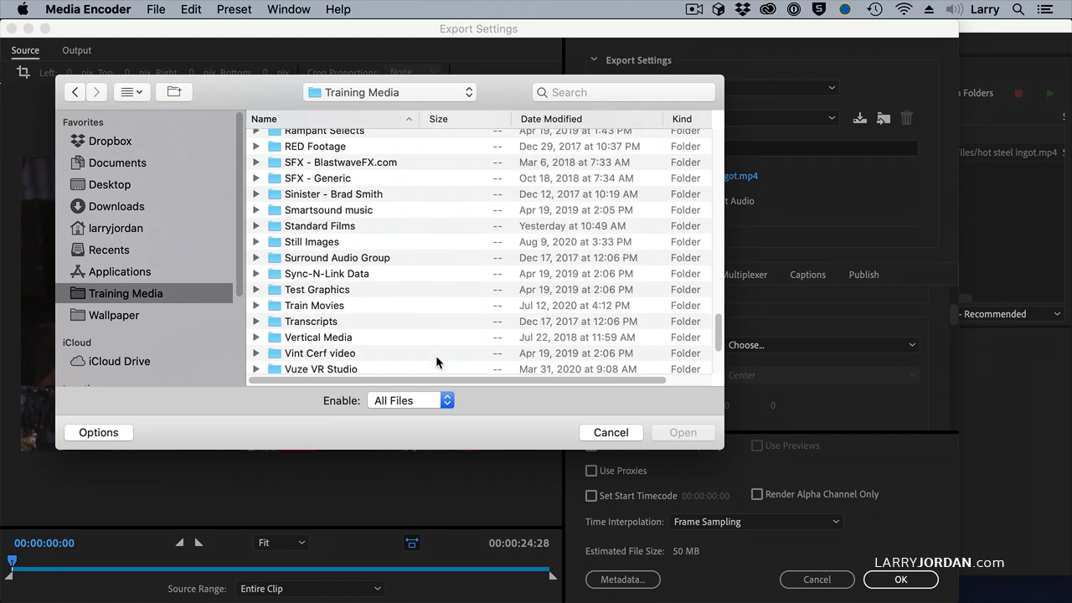
double_click(337, 243)
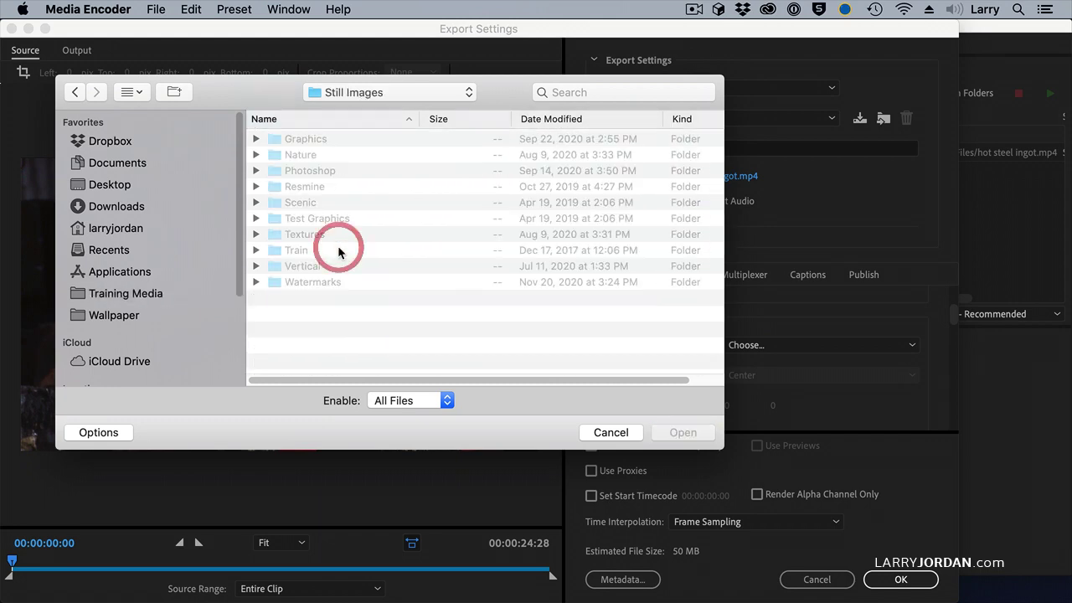
double_click(321, 283)
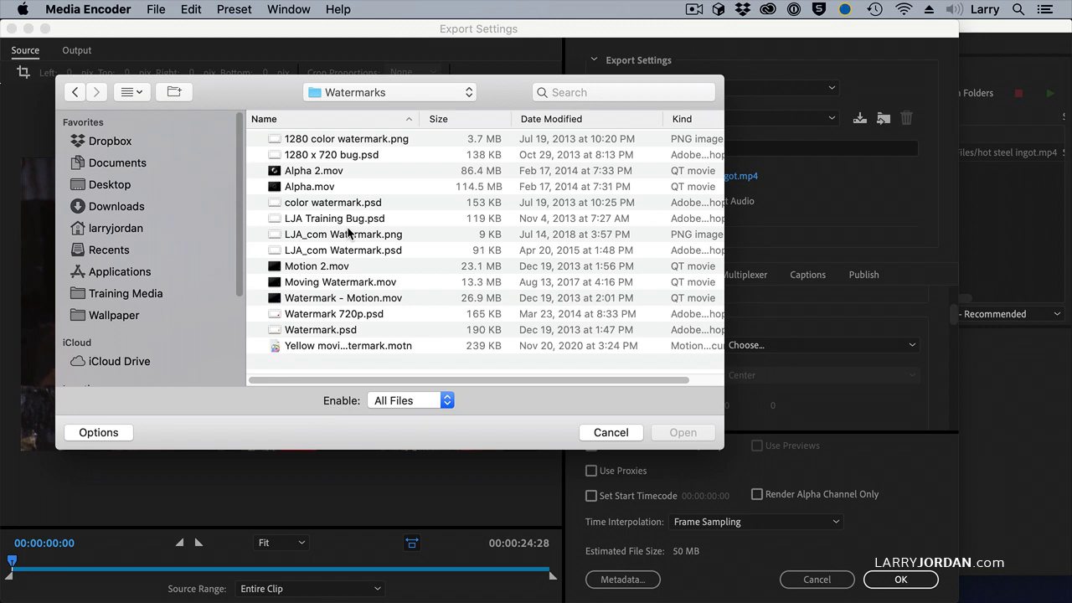
click(392, 234)
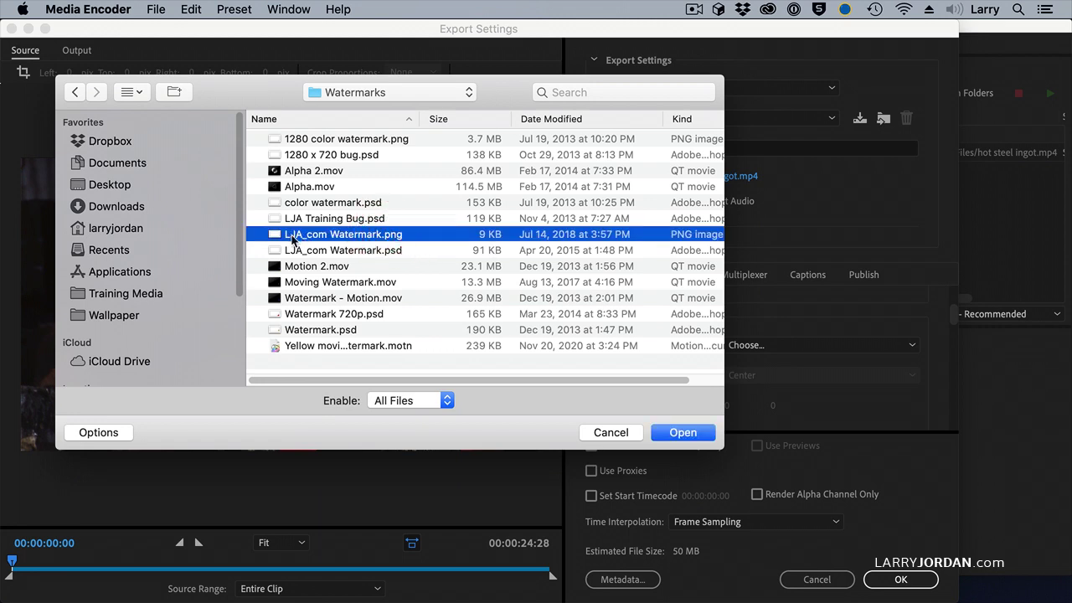
click(681, 434)
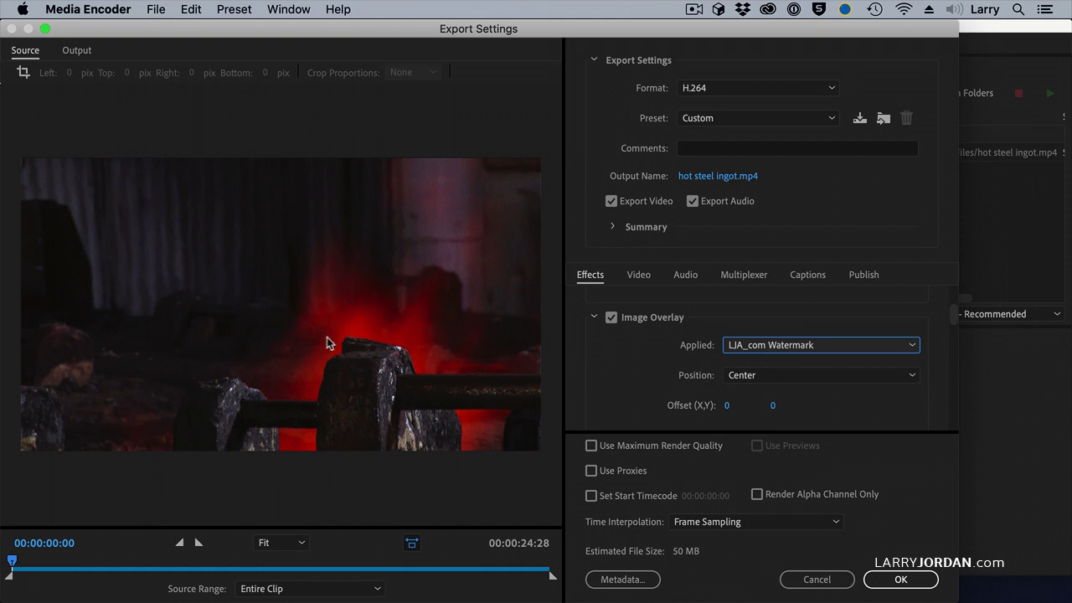
Set the watermark's Image Overlay Opacity to 60 and preview it in the Output view
click(77, 51)
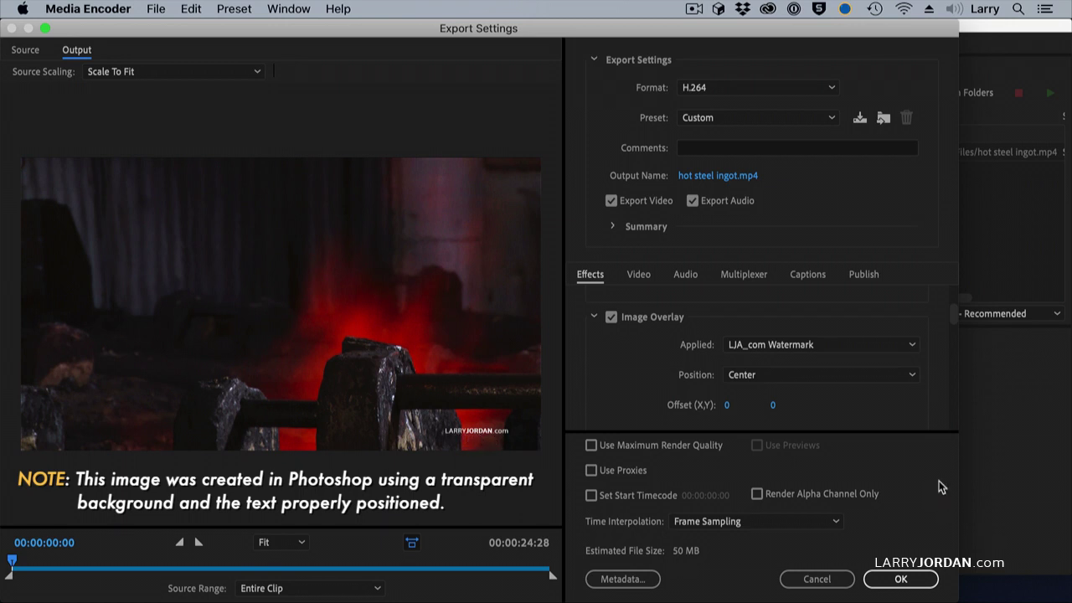
scroll(851, 359, down, 2)
scroll(851, 358, down, 2)
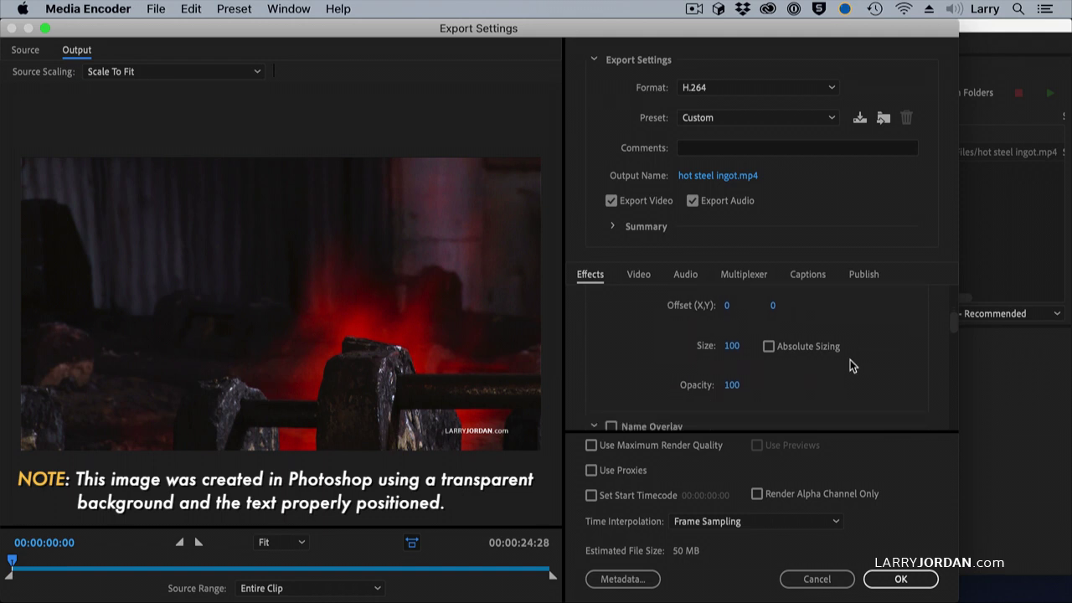
click(731, 385)
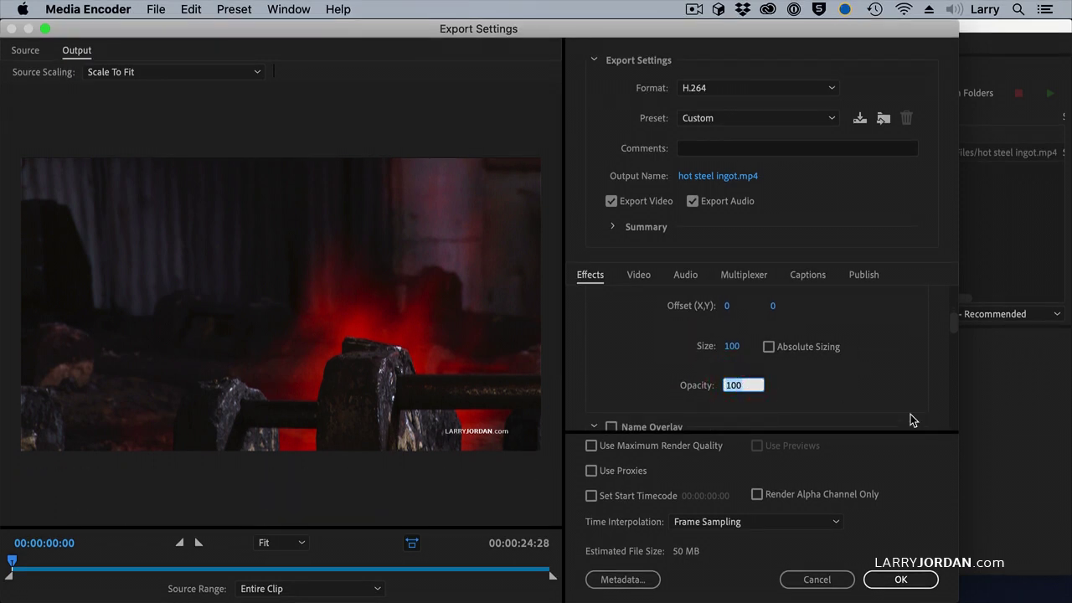
text(60)
key(Return)
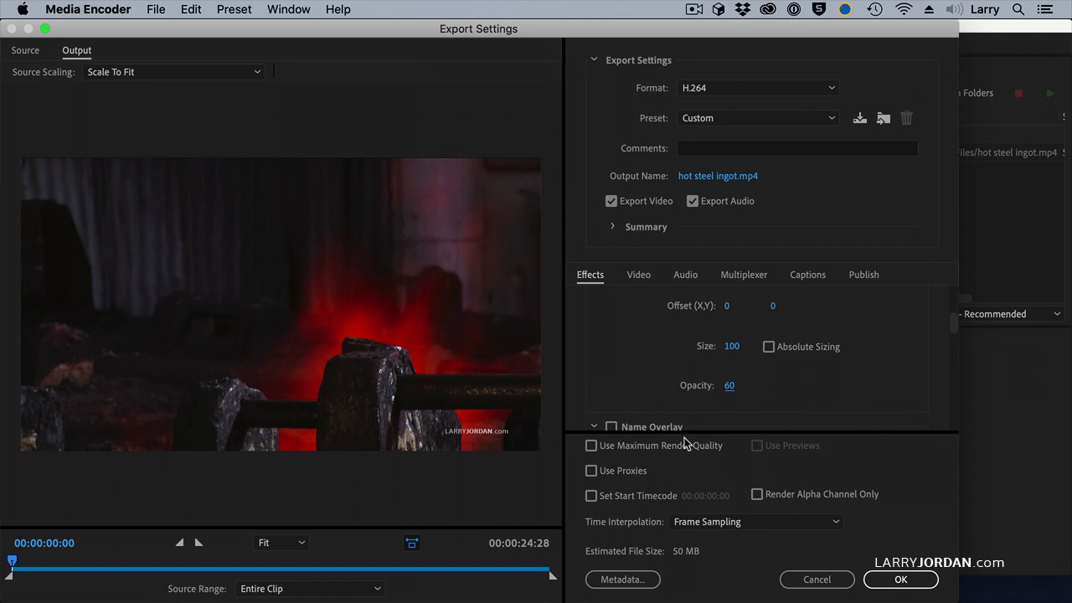
scroll(657, 419, down, 2)
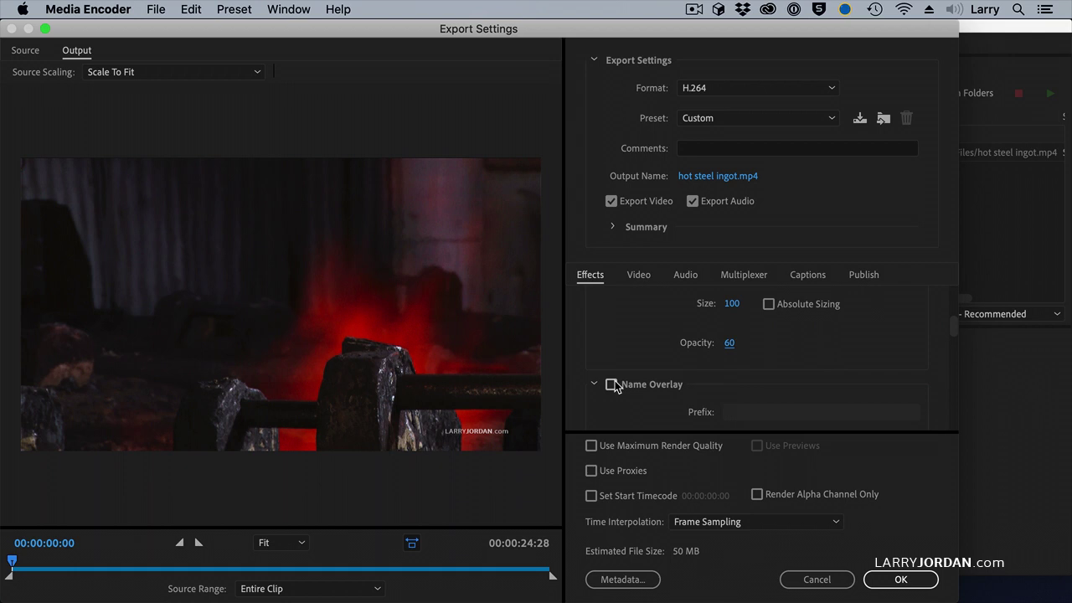
Enable Name Overlay with Source File Name format and the prefix 'My movie: '
click(612, 385)
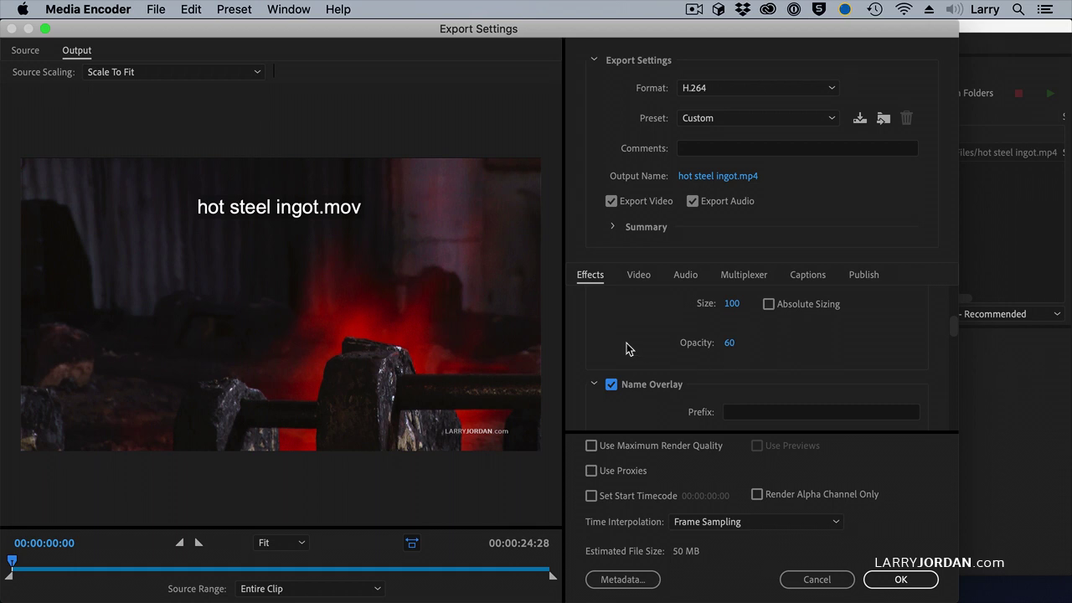
scroll(660, 333, down, 2)
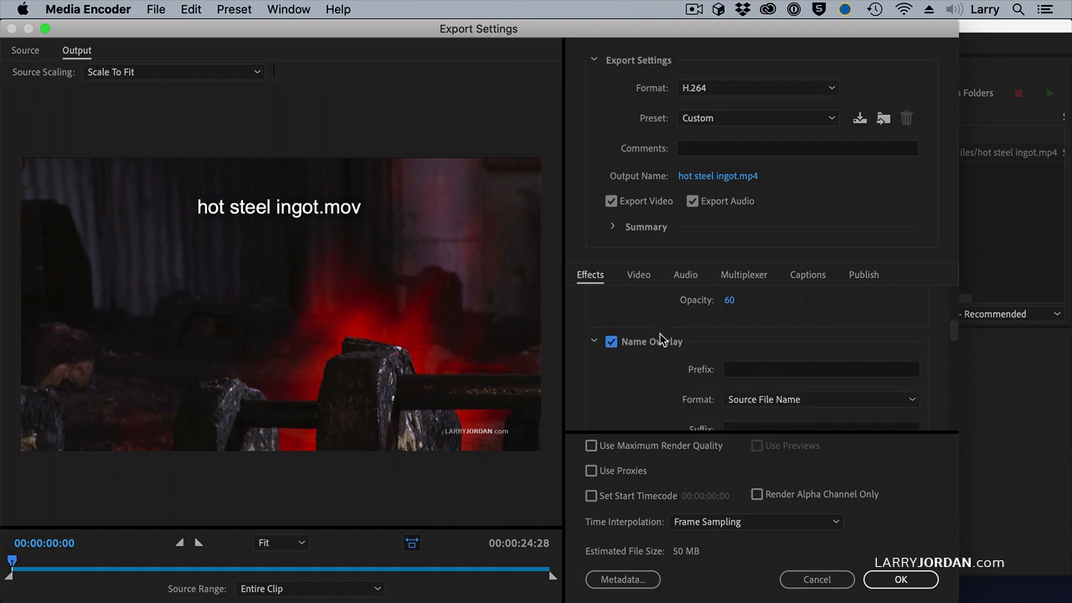
scroll(660, 333, down, 1)
click(777, 371)
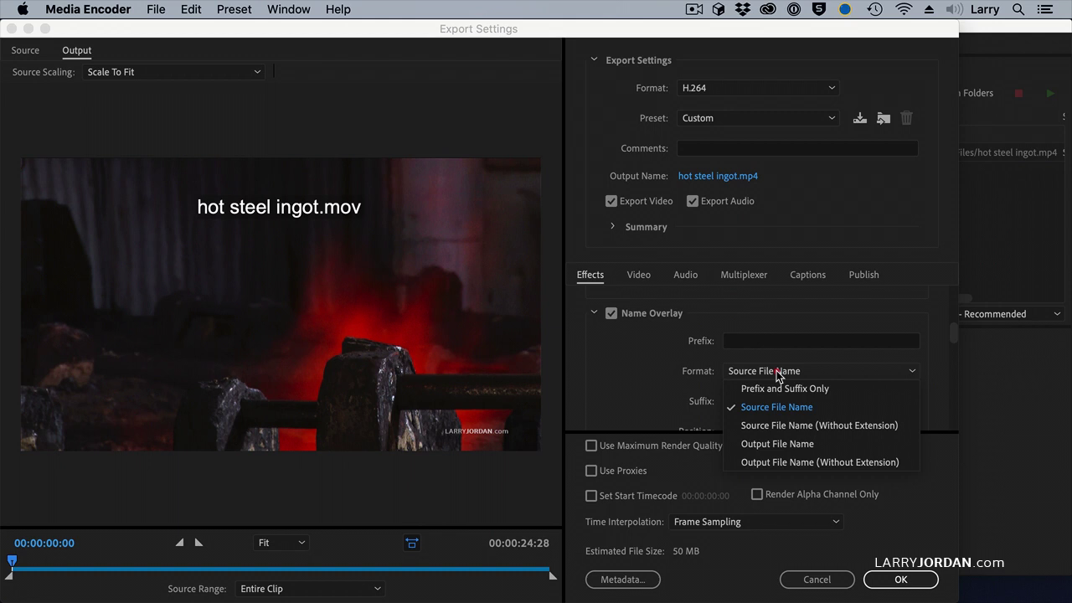
click(760, 341)
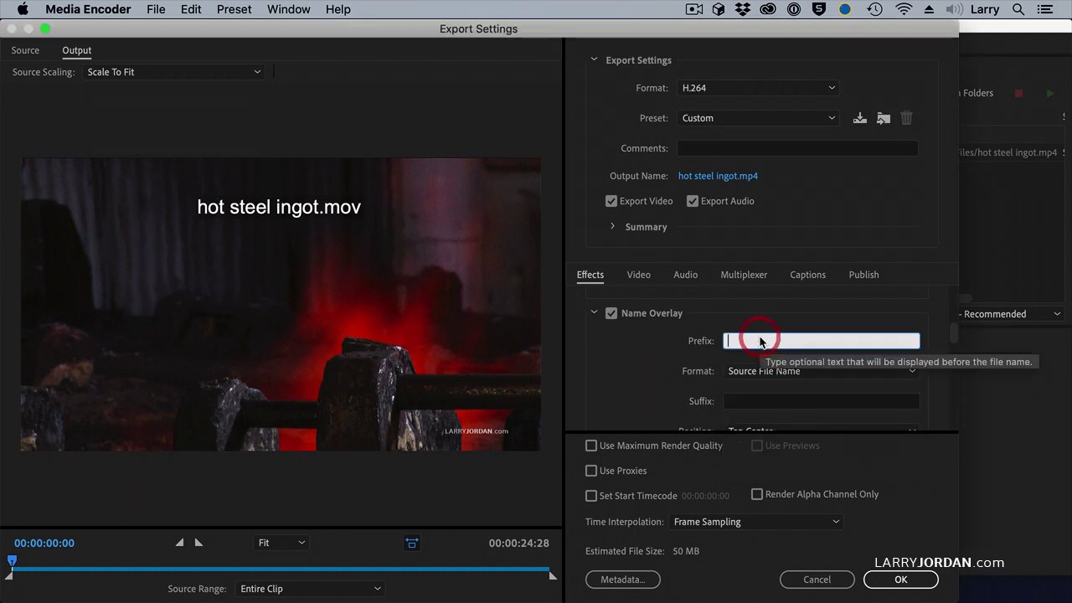
text(My movie:)
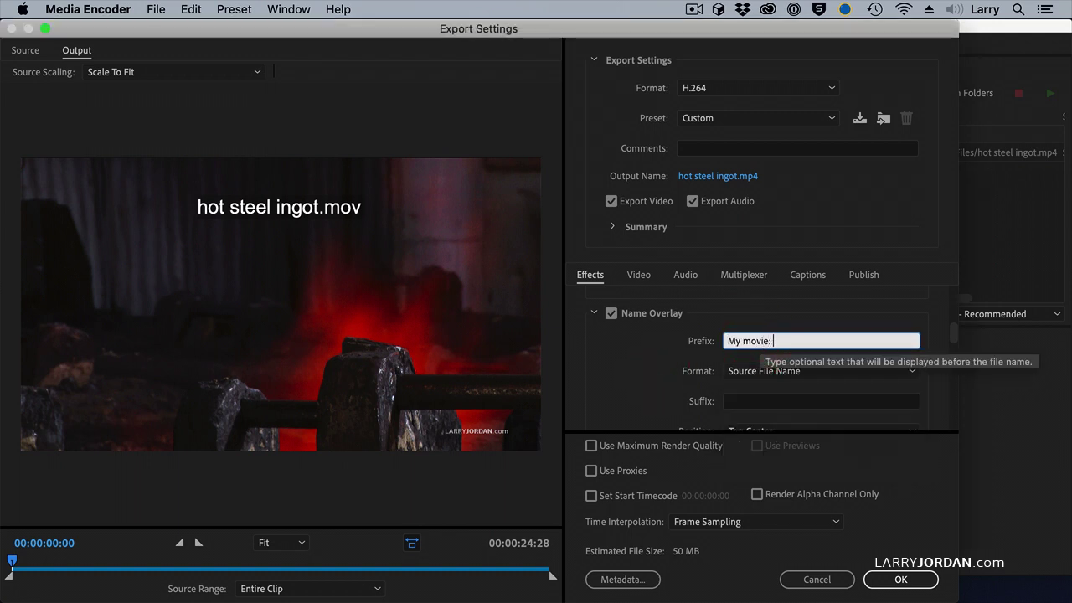
Add the suffix ' Reel 6' to the name overlay, with a leading space
click(746, 400)
text(Reel )
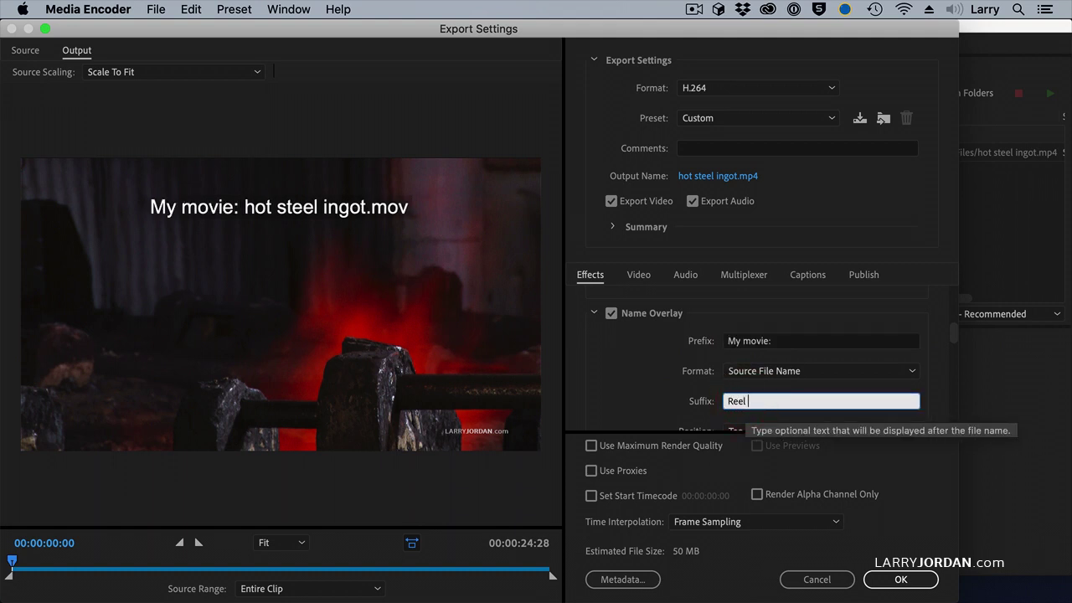
text(6)
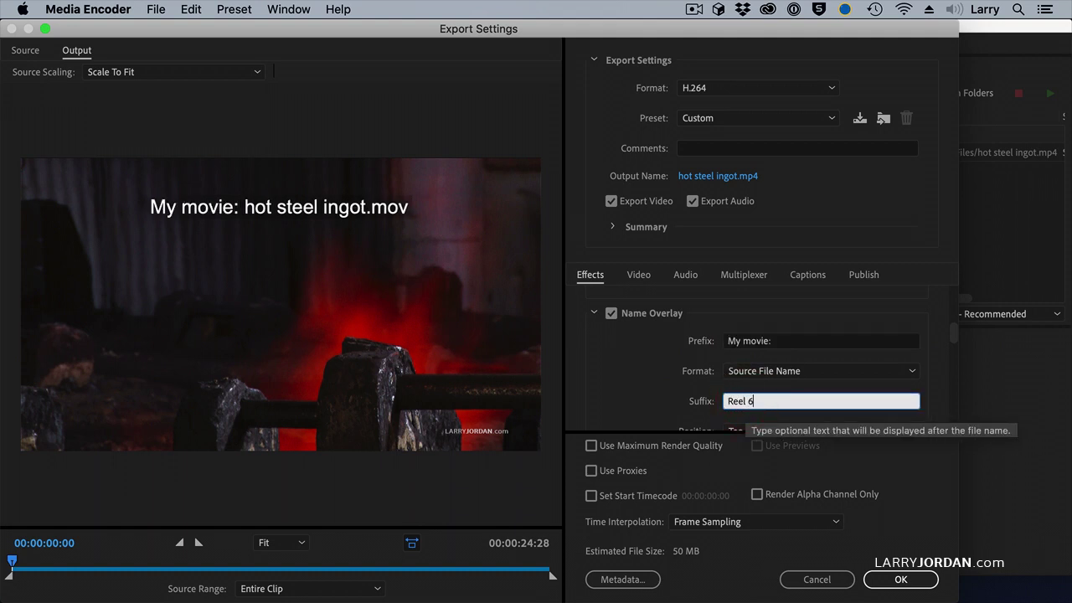
click(677, 400)
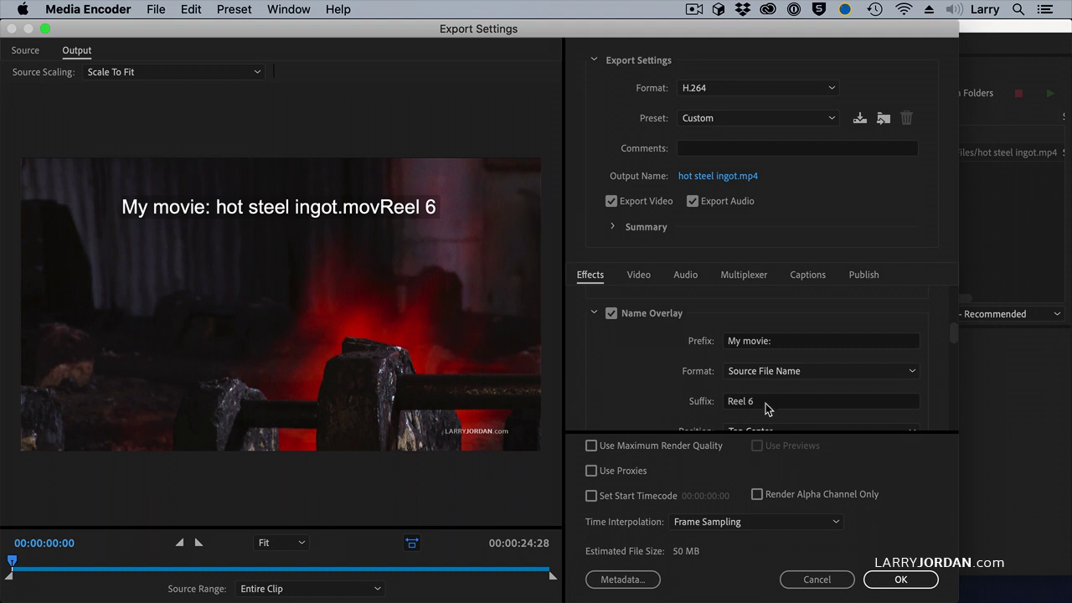
click(728, 402)
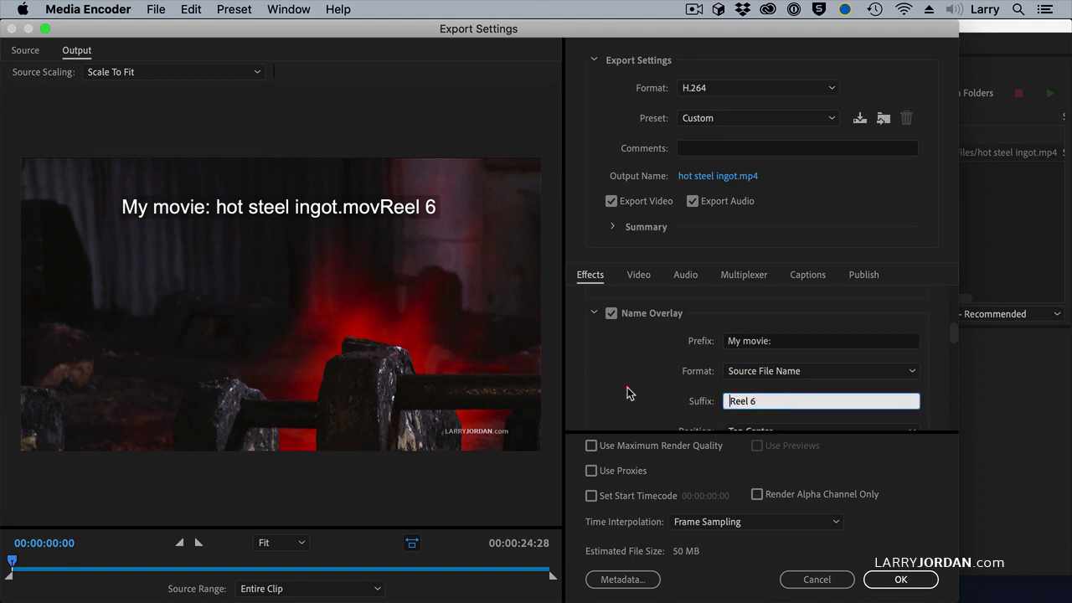
click(627, 387)
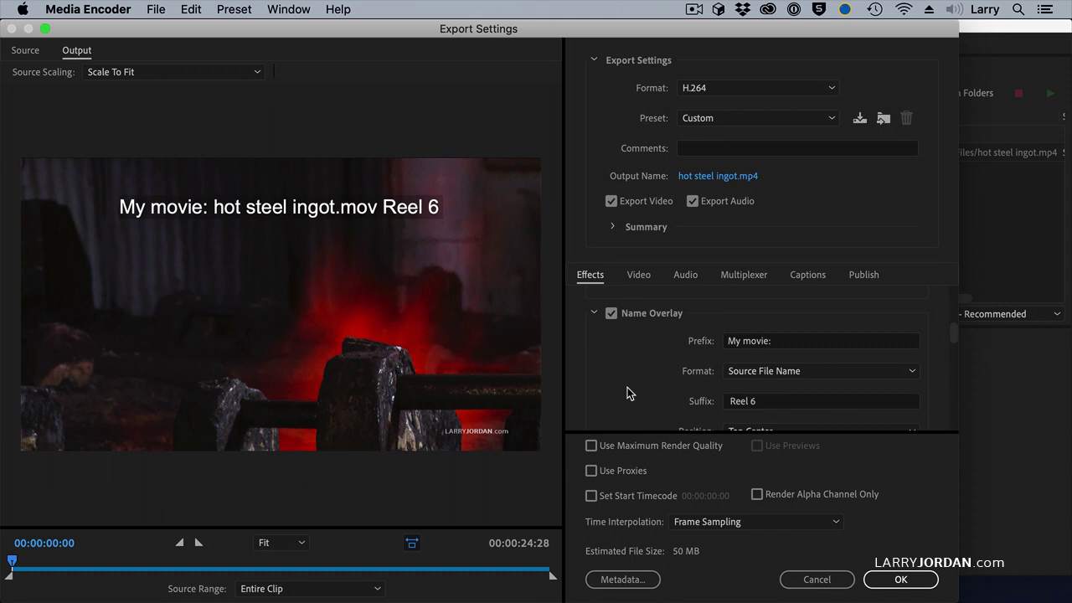
Enable Timecode Overlay at Bottom Center and set its size to 12
scroll(628, 387, down, 5)
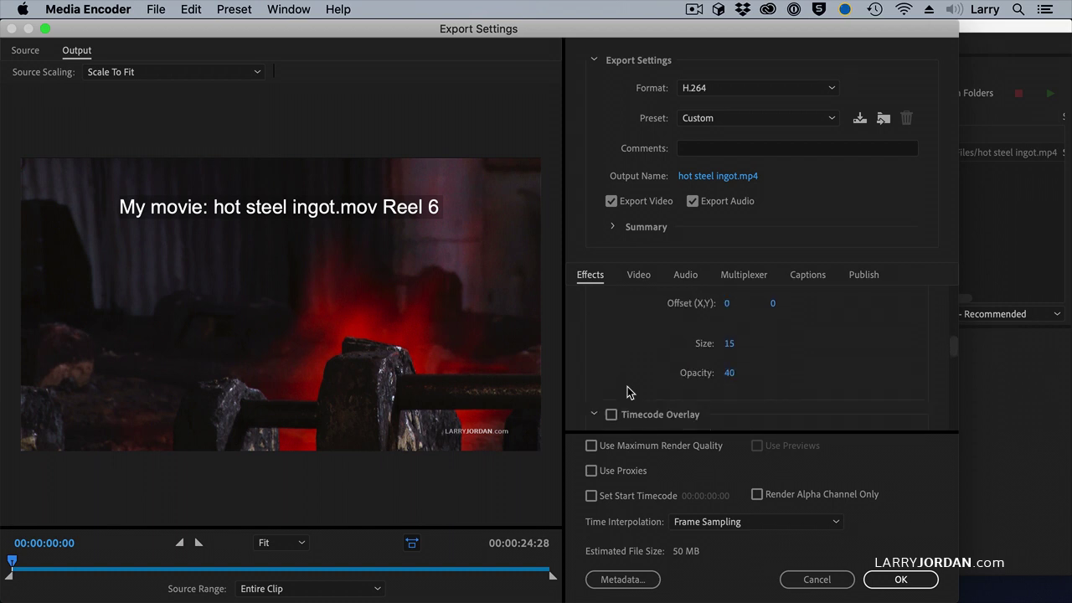
scroll(629, 392, down, 1)
click(612, 387)
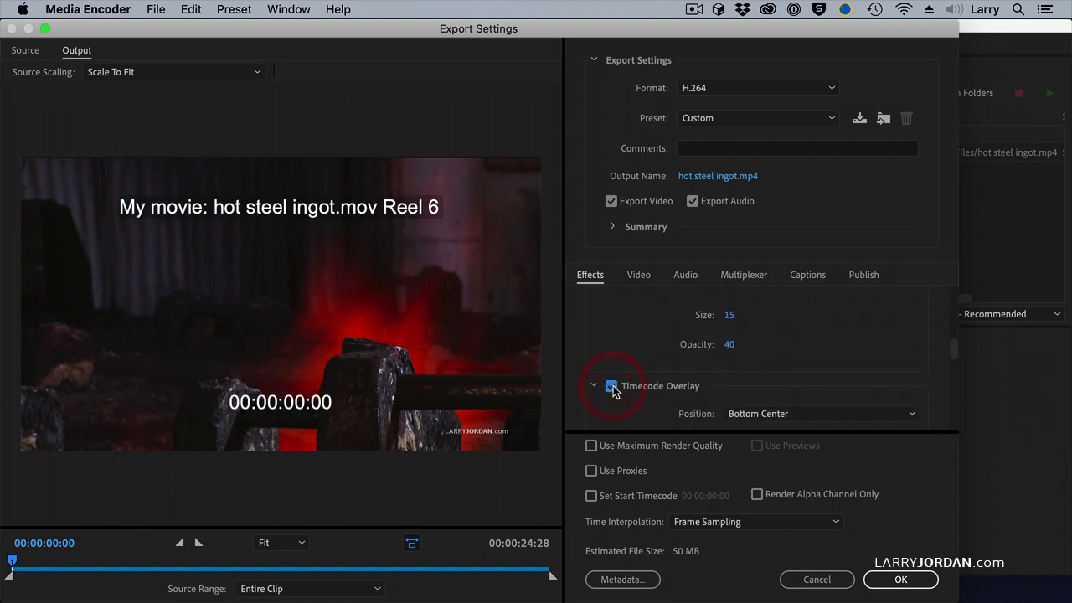
scroll(584, 352, down, 2)
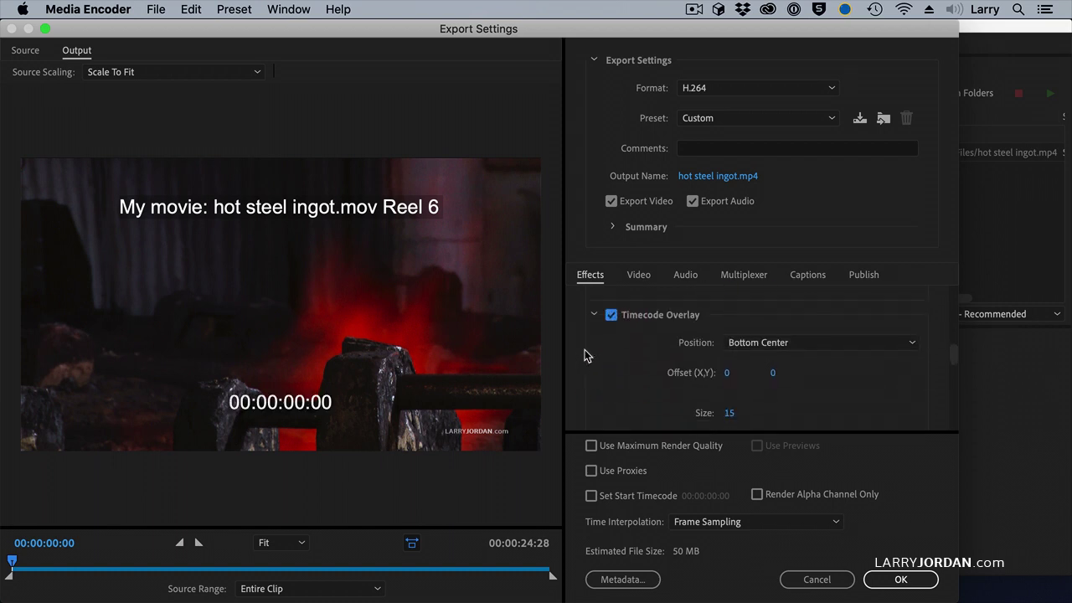
click(730, 412)
text(12)
key(Return)
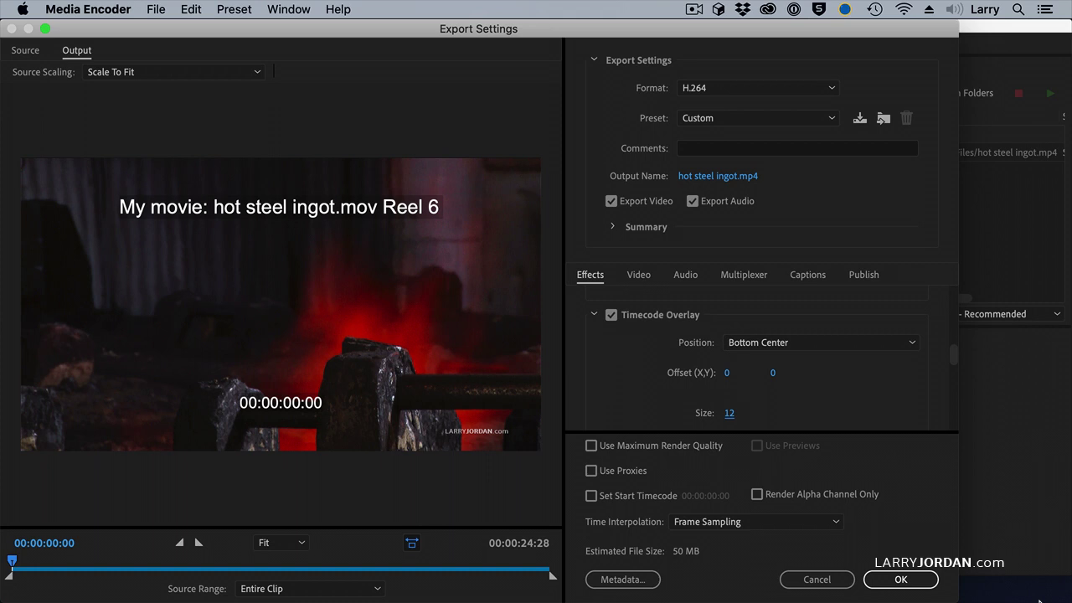
Accept the export settings, encode hot steel ingot.mp4, and open the Compressed Files folder
click(900, 578)
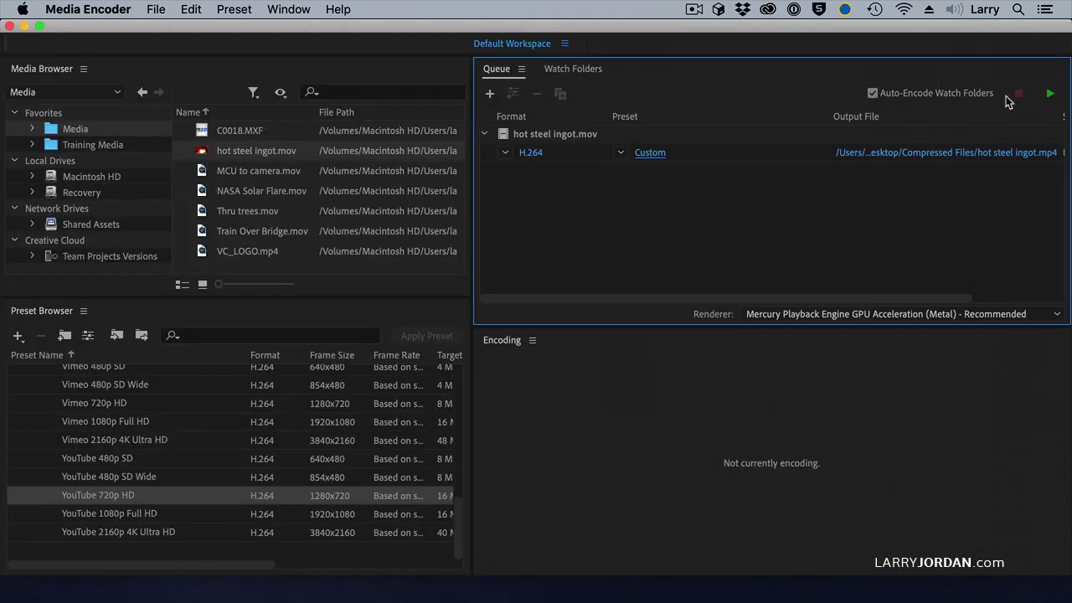
click(1050, 93)
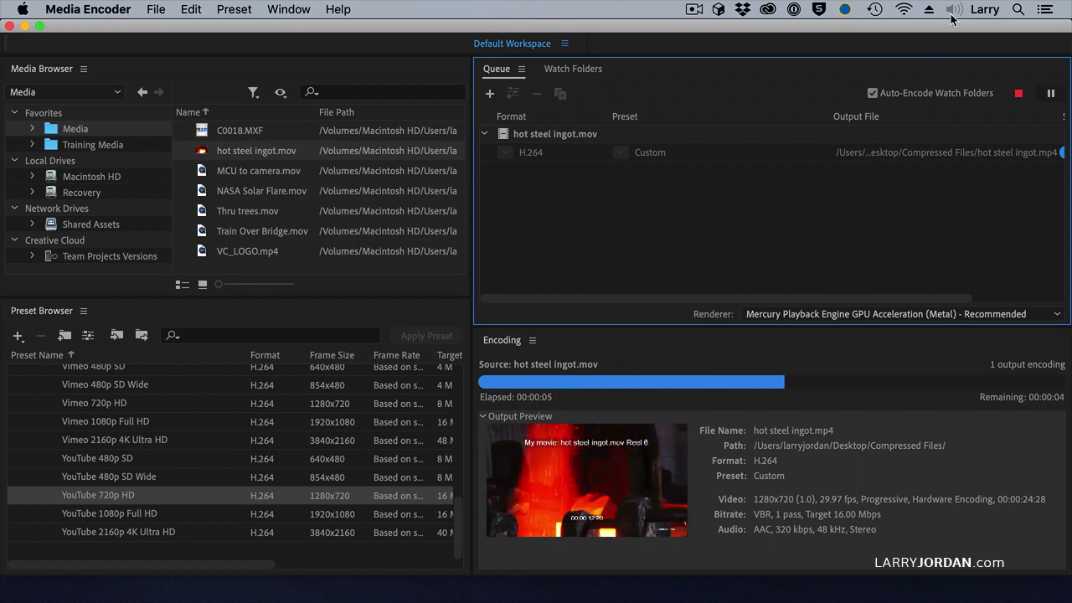
drag(944, 29, 837, 29)
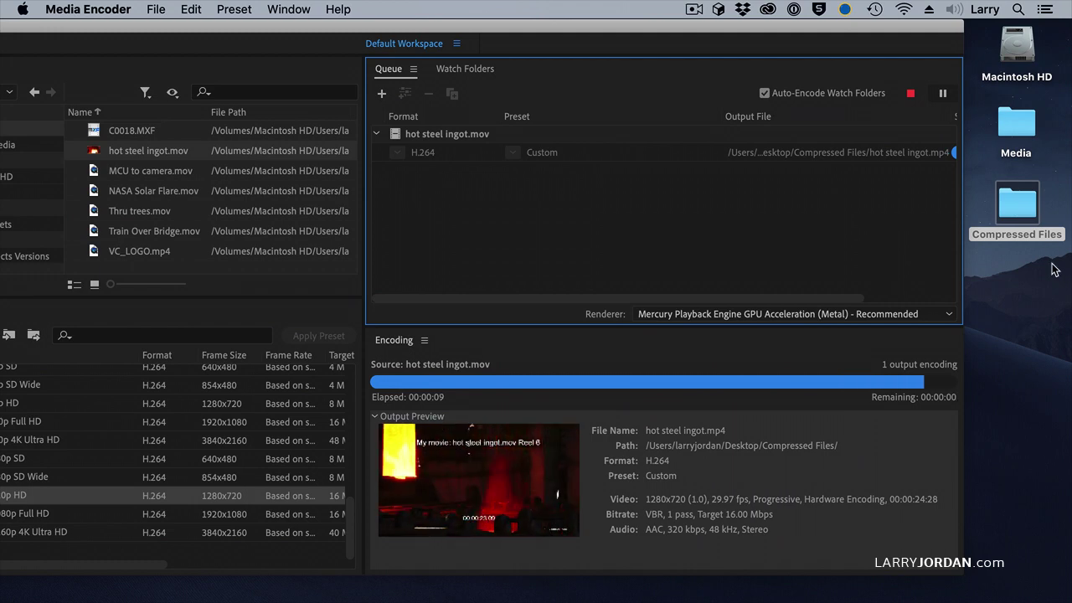
double_click(1026, 211)
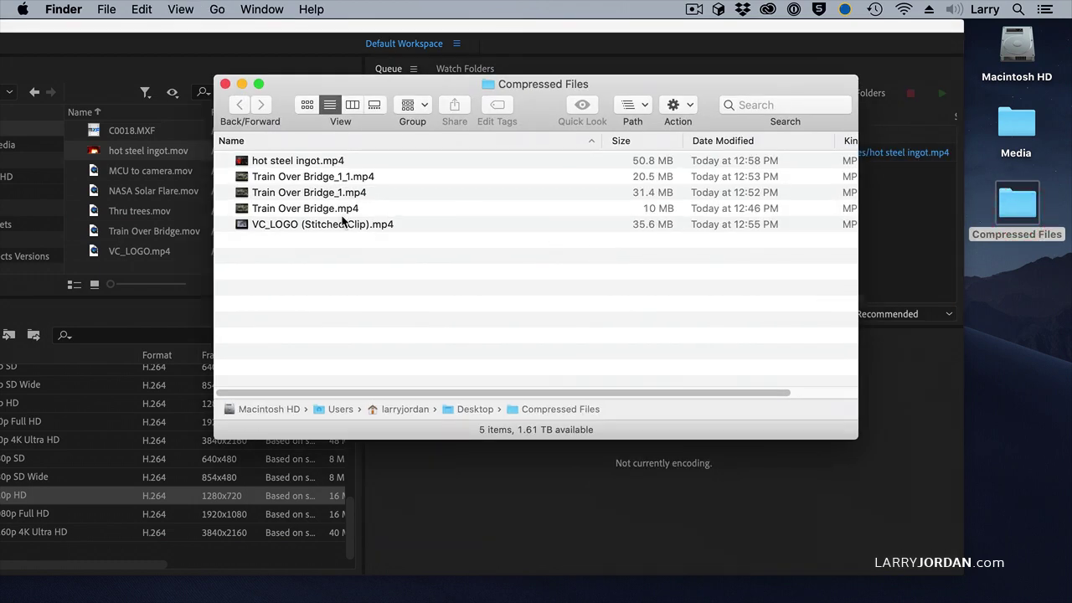
Open the exported hot steel ingot.mp4 in QuickTime Player
double_click(331, 162)
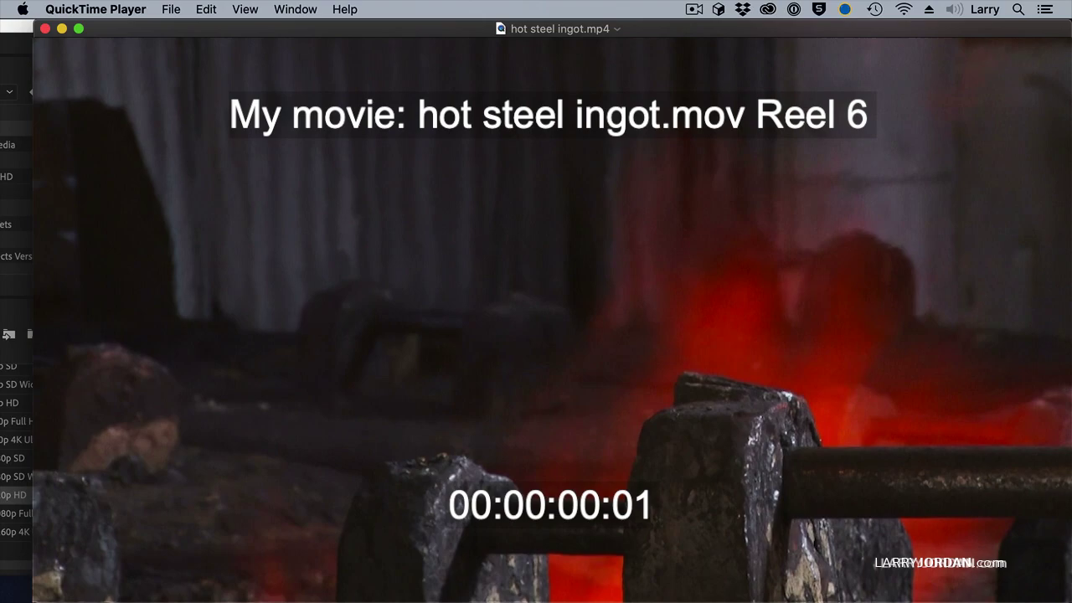